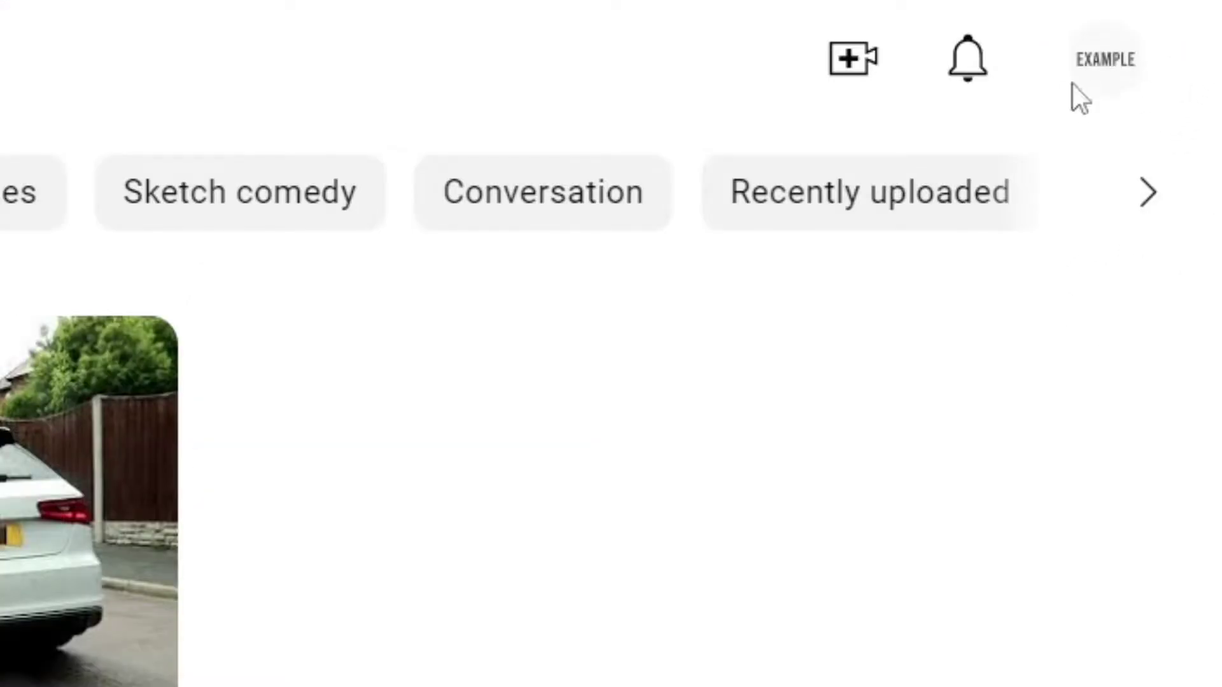
Open YouTube Settings from the profile menu and show the Playback and performance page.
{"action": "left_click", "coordinate": [1103, 62]}
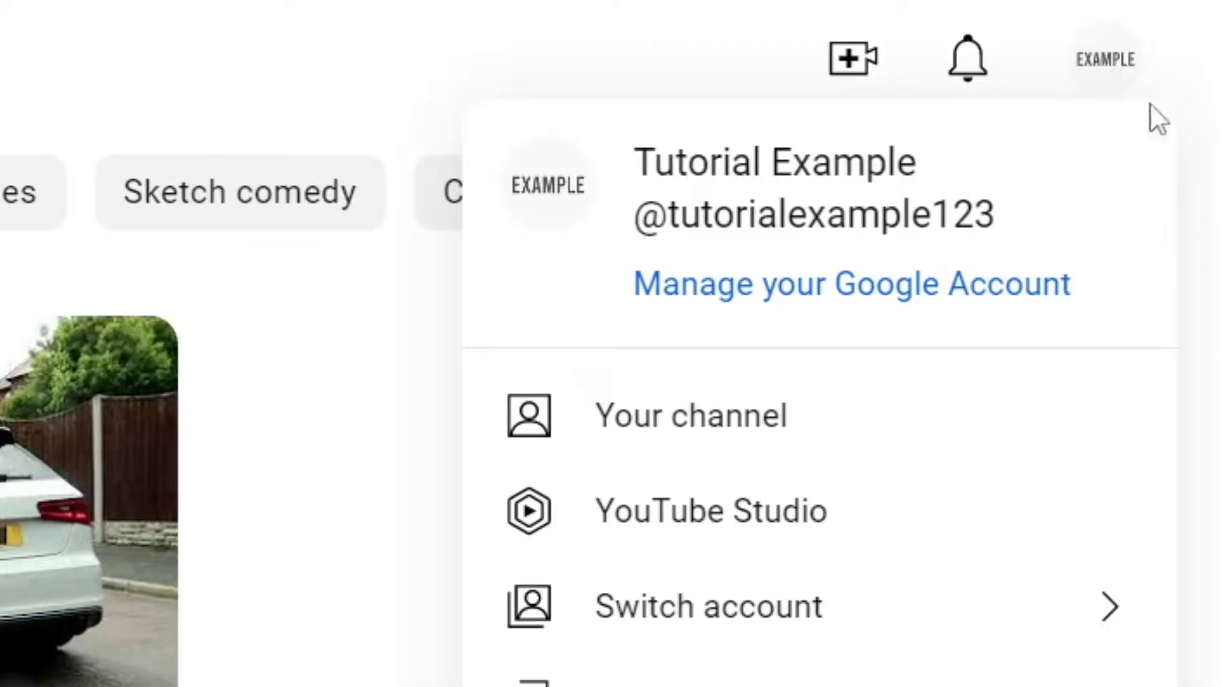
{"action": "scroll", "coordinate": [882, 486], "scroll_direction": "down", "scroll_amount": 5}
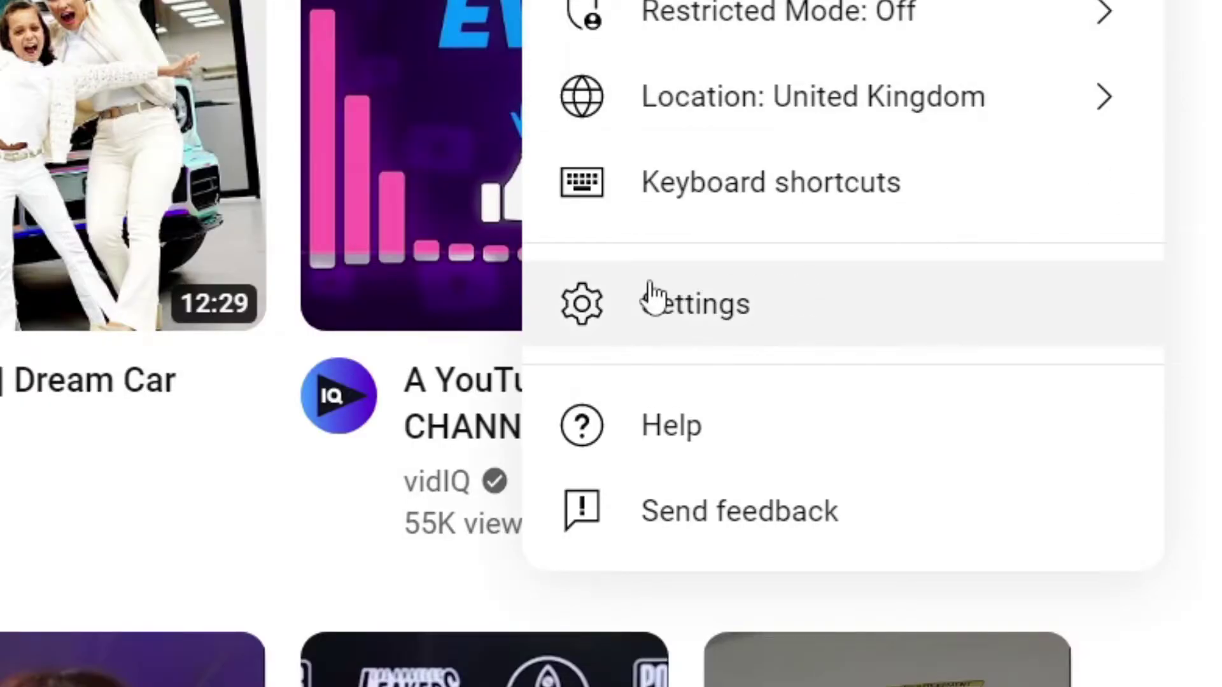
{"action": "left_click", "coordinate": [784, 333]}
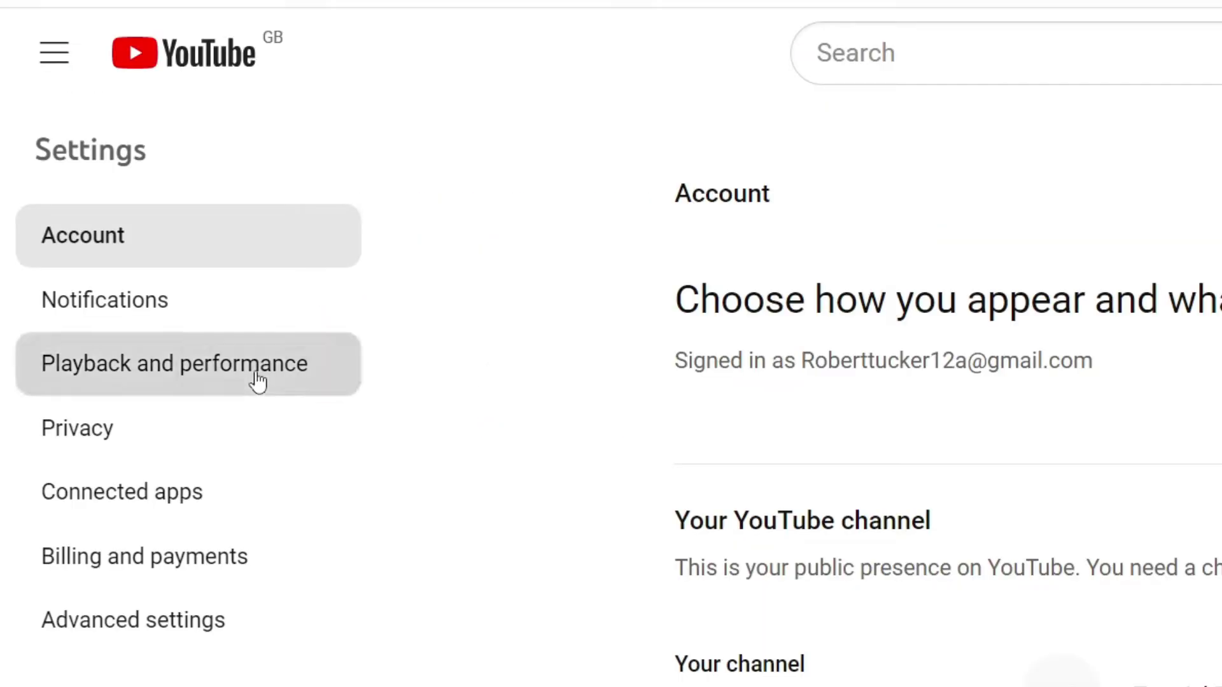
{"action": "left_click", "coordinate": [258, 379]}
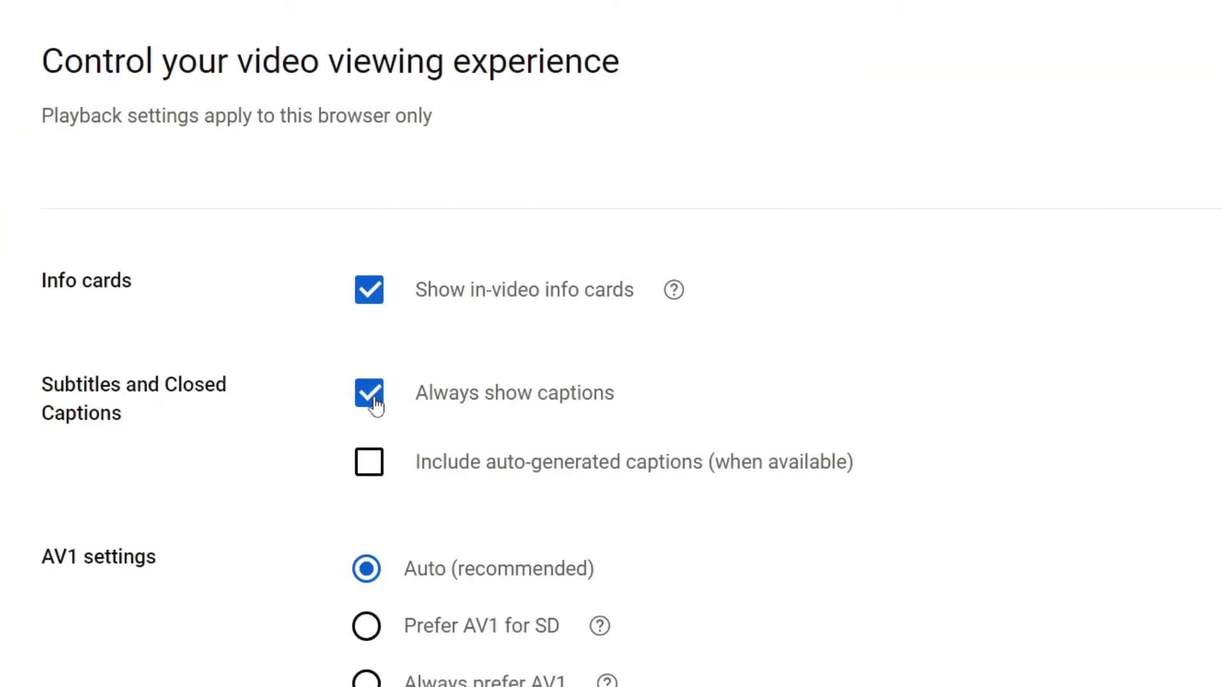
Untick 'Always show captions' and return to the YouTube home page.
{"action": "left_click", "coordinate": [369, 393]}
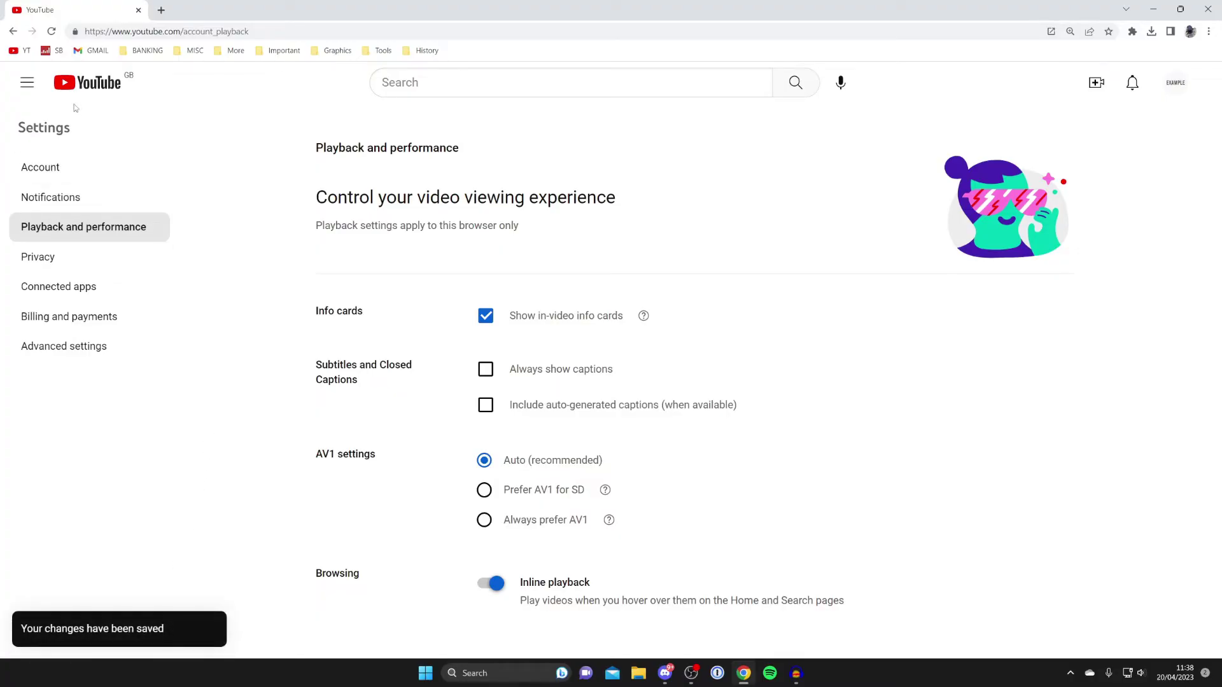
{"action": "left_click", "coordinate": [87, 83]}
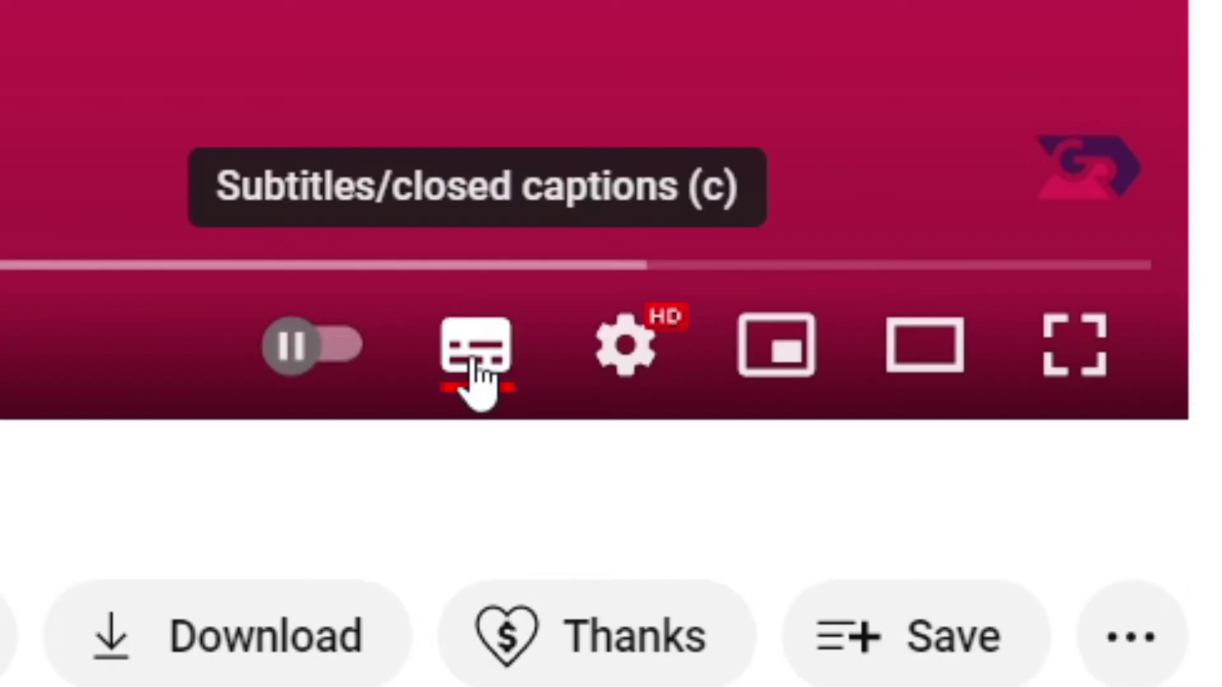
Switch off subtitles with the CC button on the Spotify troubleshooting video.
{"action": "left_click", "coordinate": [478, 353]}
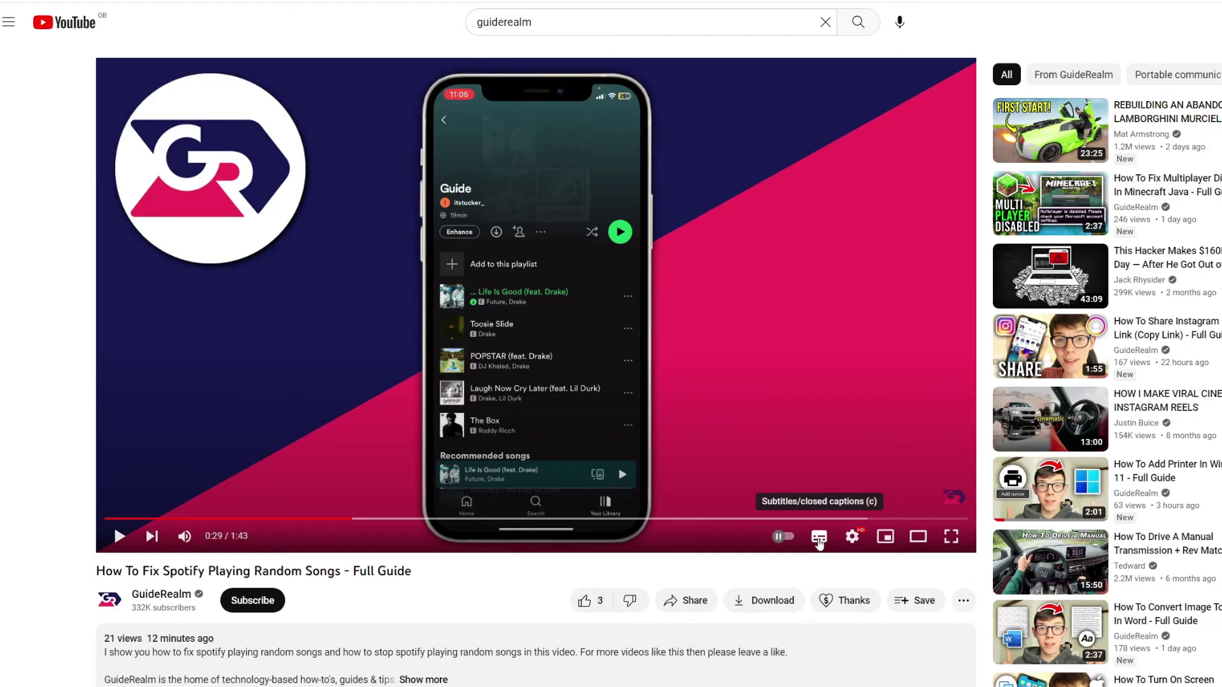